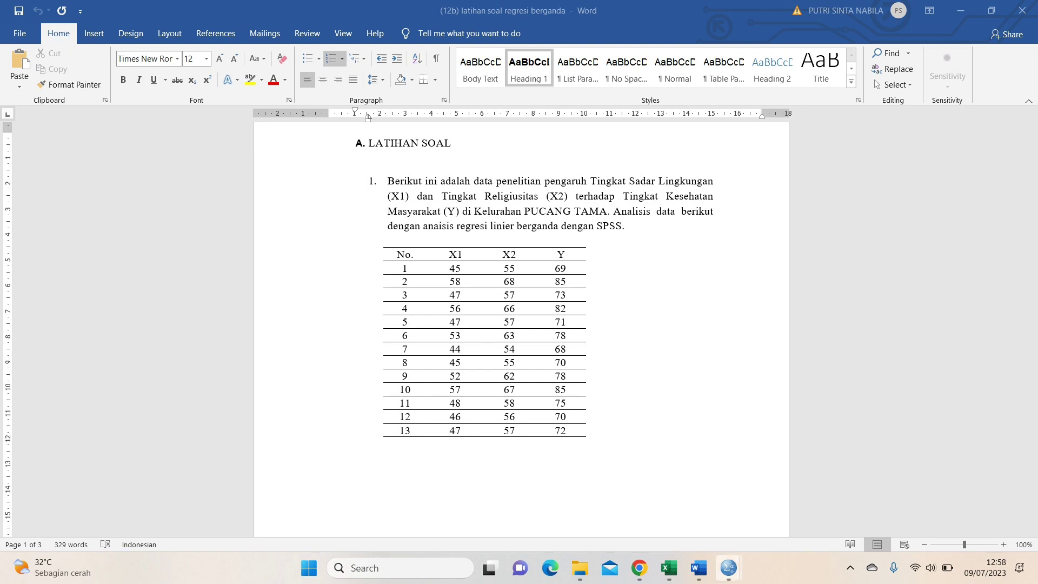
- Switch to the SPSS Data Editor, show the data grid and place it side by side with the Excel workbook "pertemuan 12 tugas aplikom statistik"
mouse_move(728, 568)
click(655, 492)
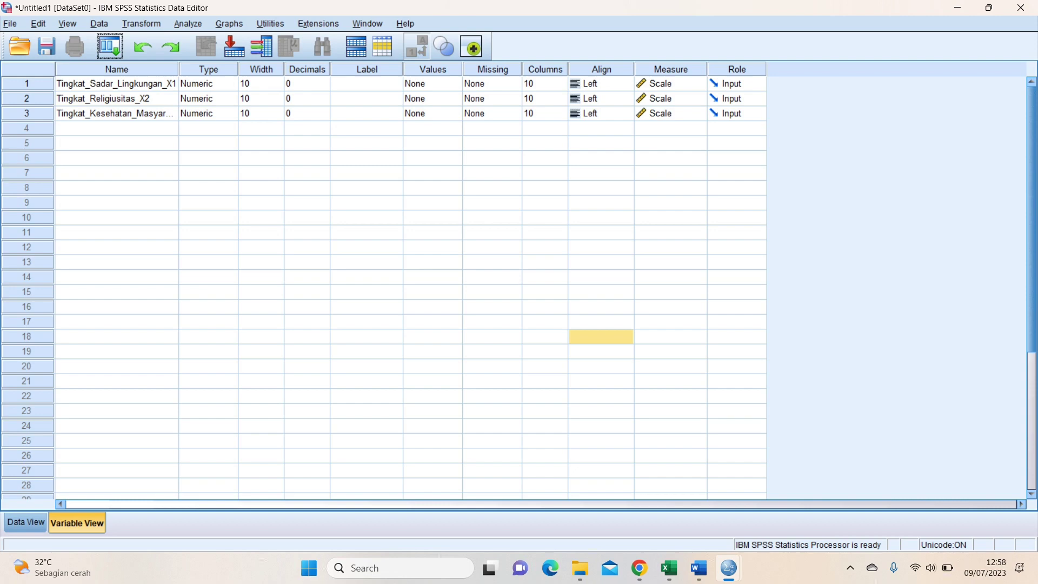
key(ctrl+t)
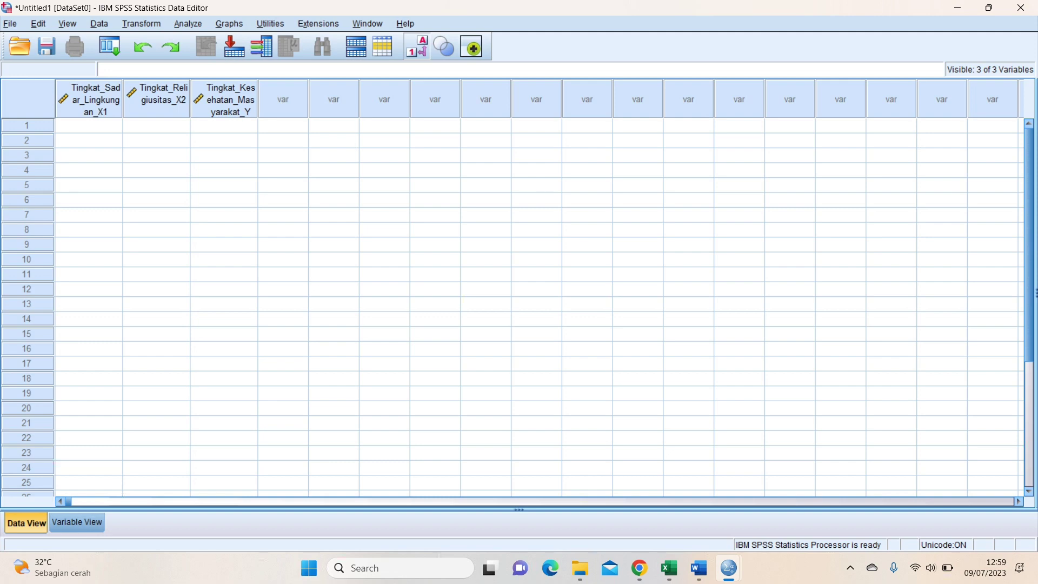
key(super+Left)
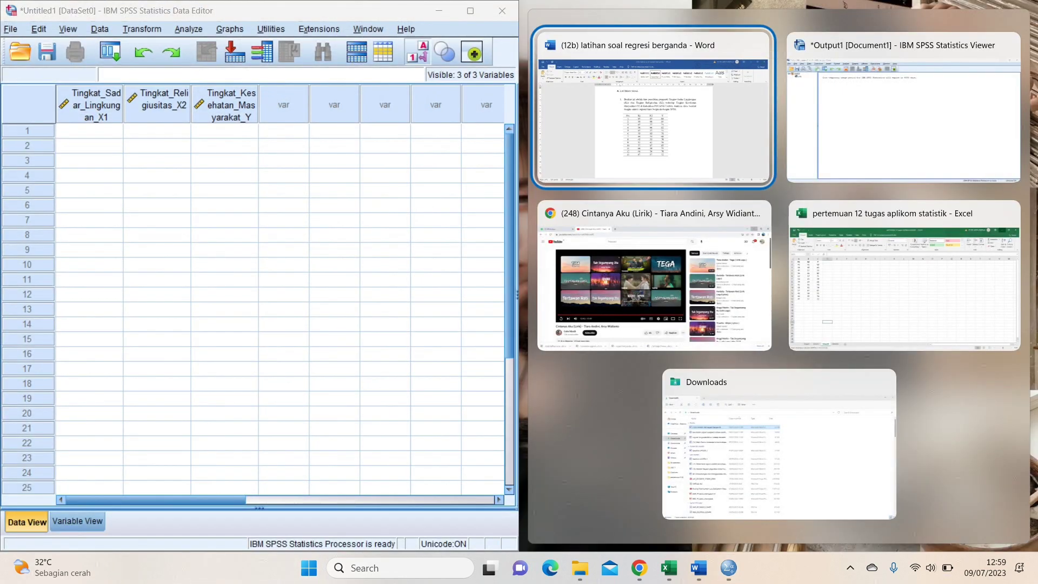
click(905, 281)
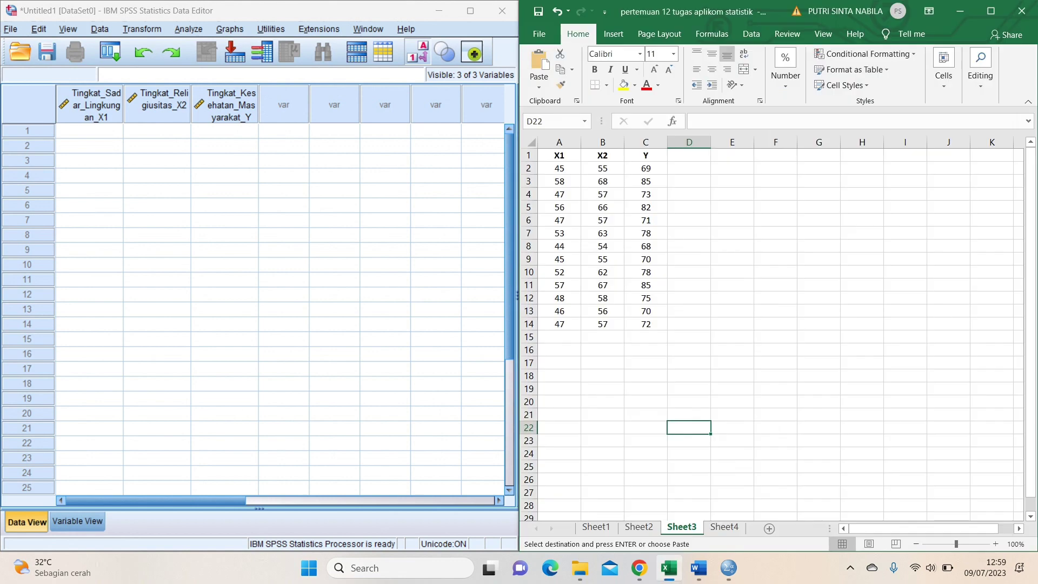
- Copy the 13 X1 values from Sheet3 in Excel into the Tingkat_Sadar_Lingkungan_X1 variable, starting at case 1
drag(559, 168, 560, 324)
key(ctrl+c)
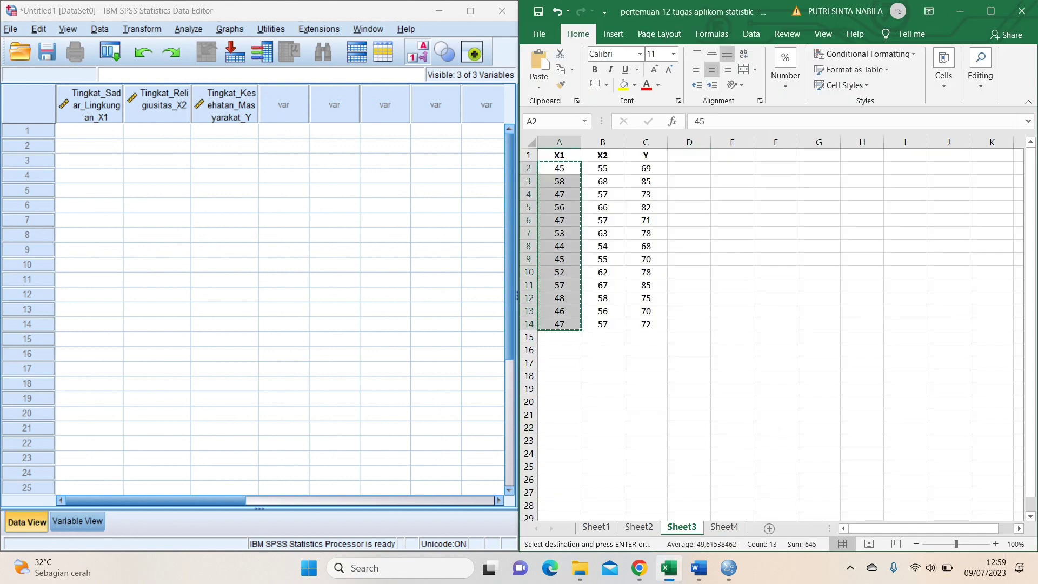
click(89, 131)
key(ctrl+v)
- Copy the 13 X2 values from the Excel sheet into the Tingkat_Religiusitas_X2 variable, starting at case 1
drag(603, 168, 603, 324)
key(ctrl+c)
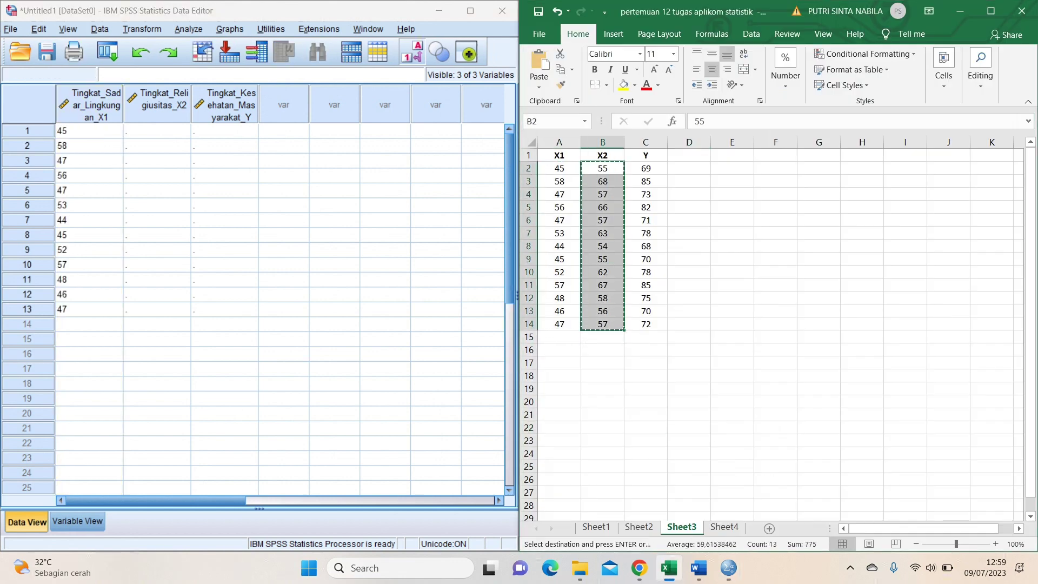
click(157, 131)
key(ctrl+v)
- Copy the 13 Y values from Excel into the Tingkat_Kesehatan_Masyarakat_Y variable from case 1 and maximize the Data Editor
drag(646, 168, 646, 324)
key(ctrl+c)
click(224, 130)
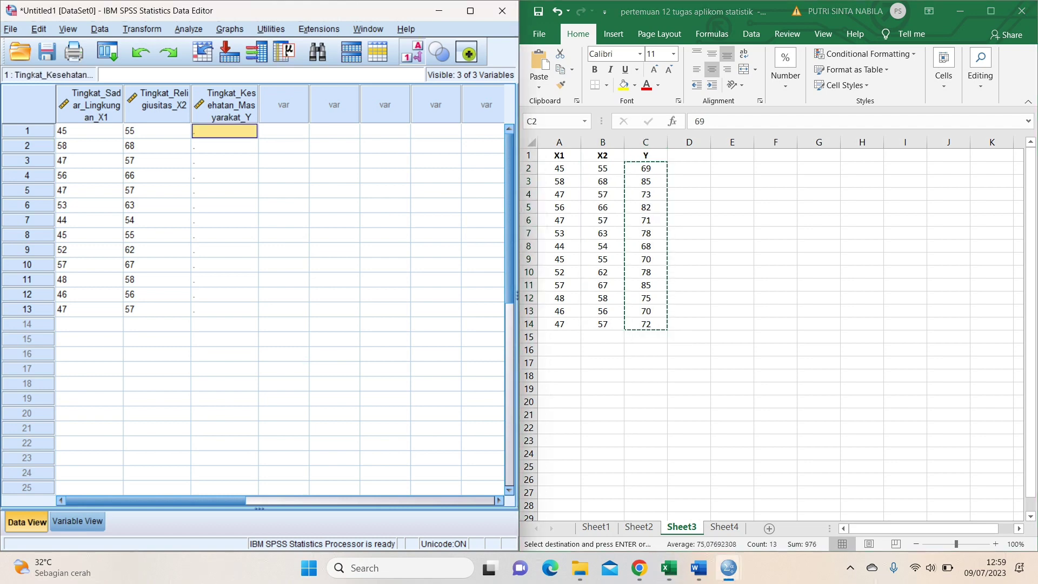
key(ctrl+v)
click(471, 11)
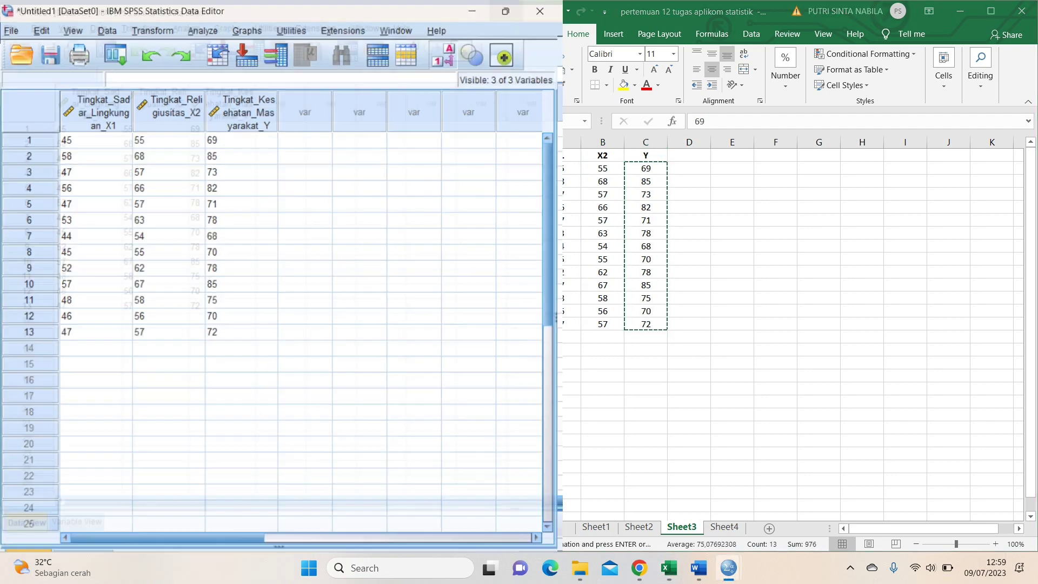
- Start a Linear Regression analysis with Tingkat_Kesehatan_Masyarakat_Y as the dependent variable
click(187, 24)
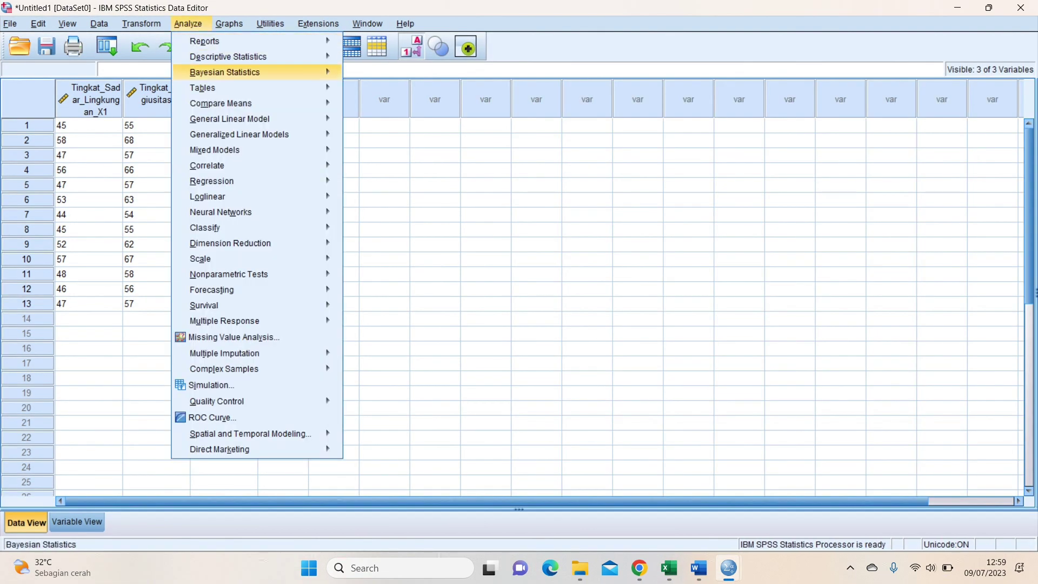
mouse_move(233, 180)
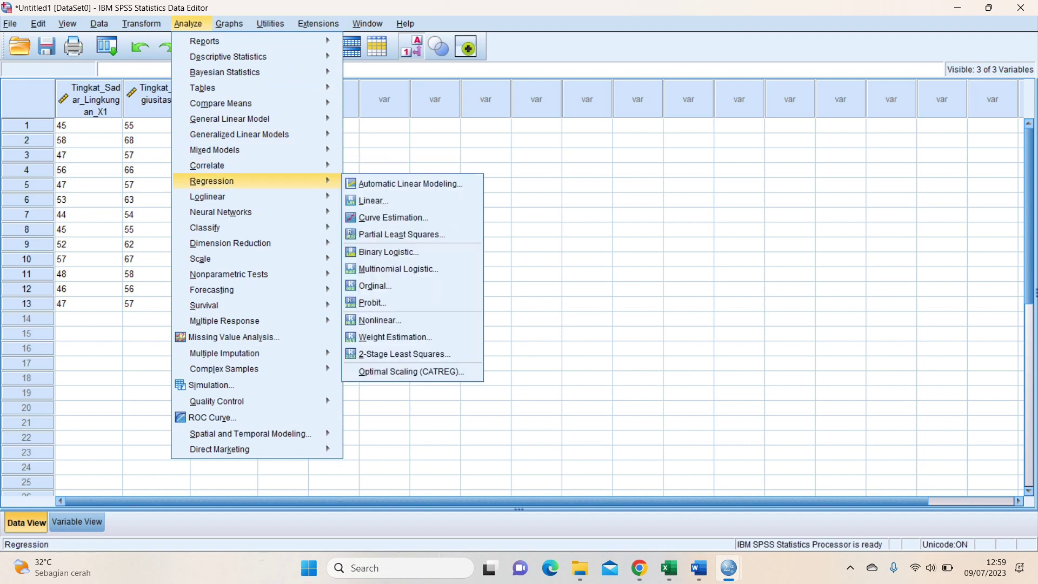
click(373, 201)
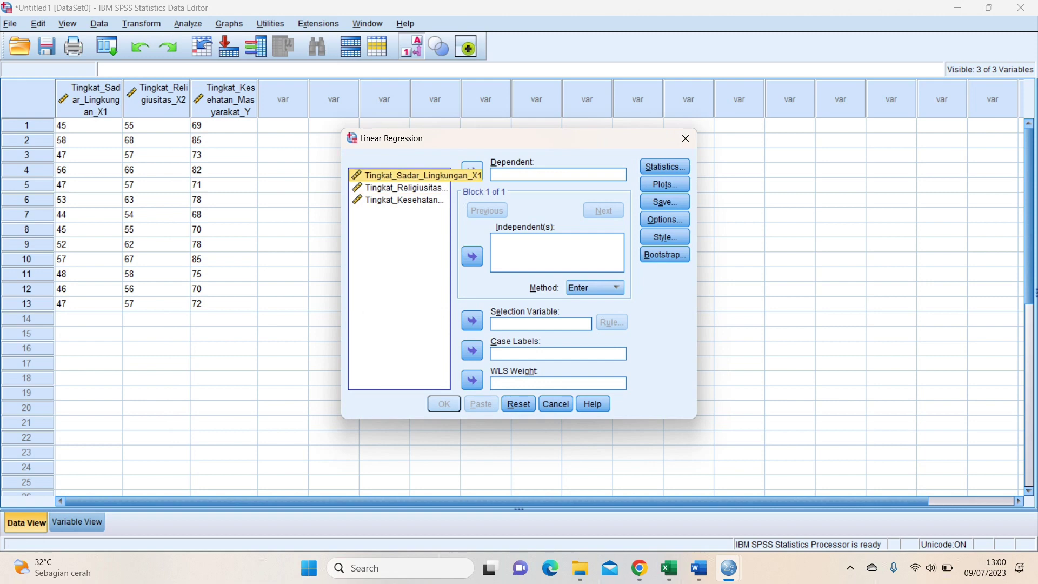
click(400, 175)
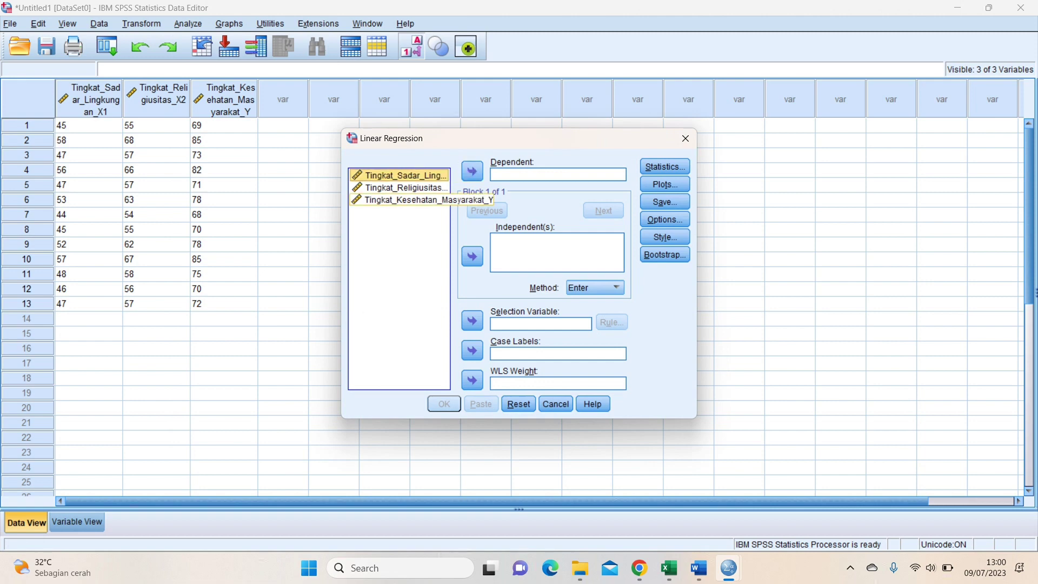
click(400, 199)
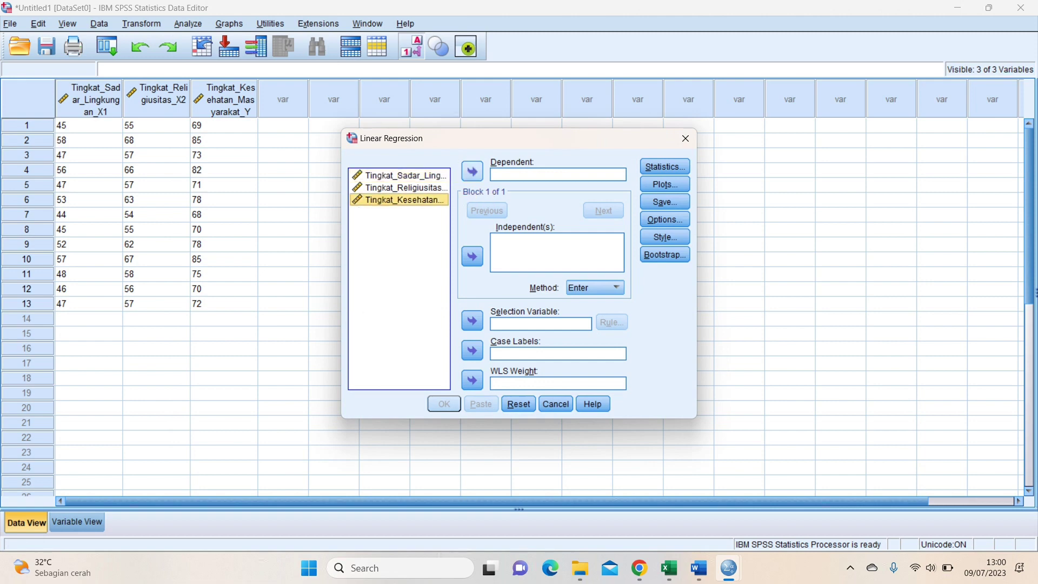
click(472, 172)
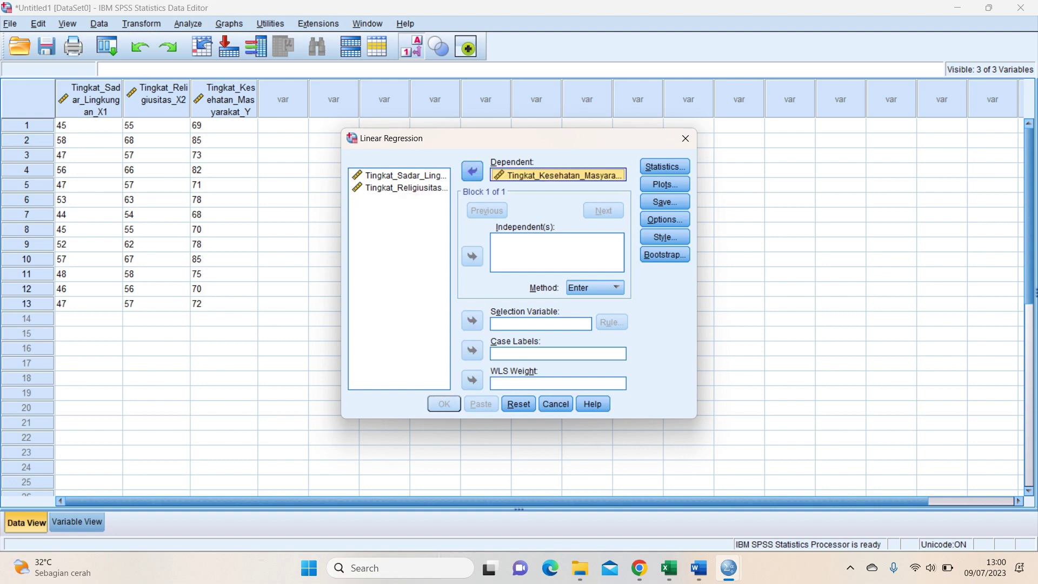
- Add Tingkat_Sadar_Lingkungan_X1 and Tingkat_Religiusitas_X2 as the independent variables of the regression
click(400, 175)
click(472, 256)
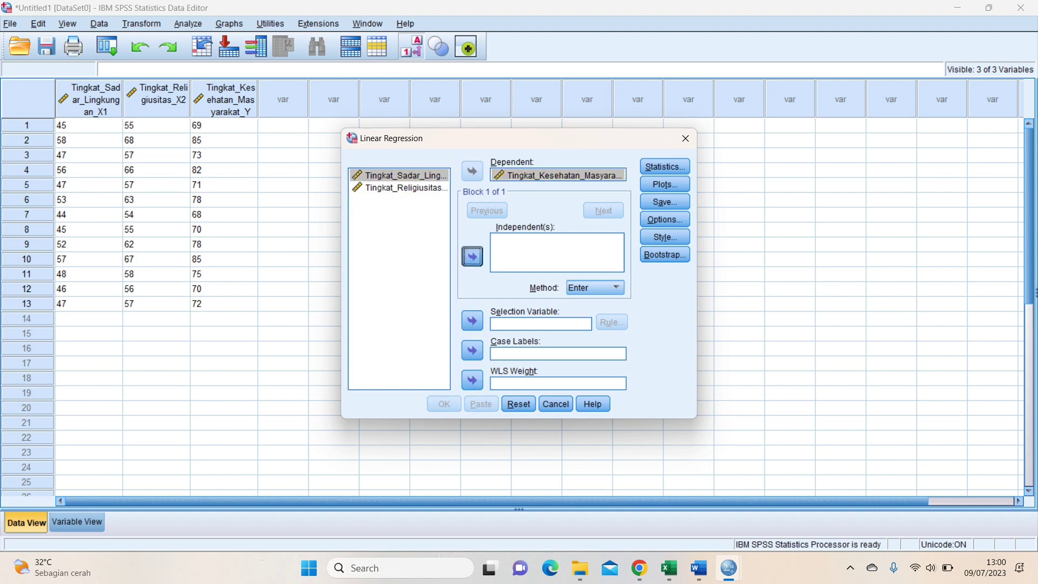
click(403, 187)
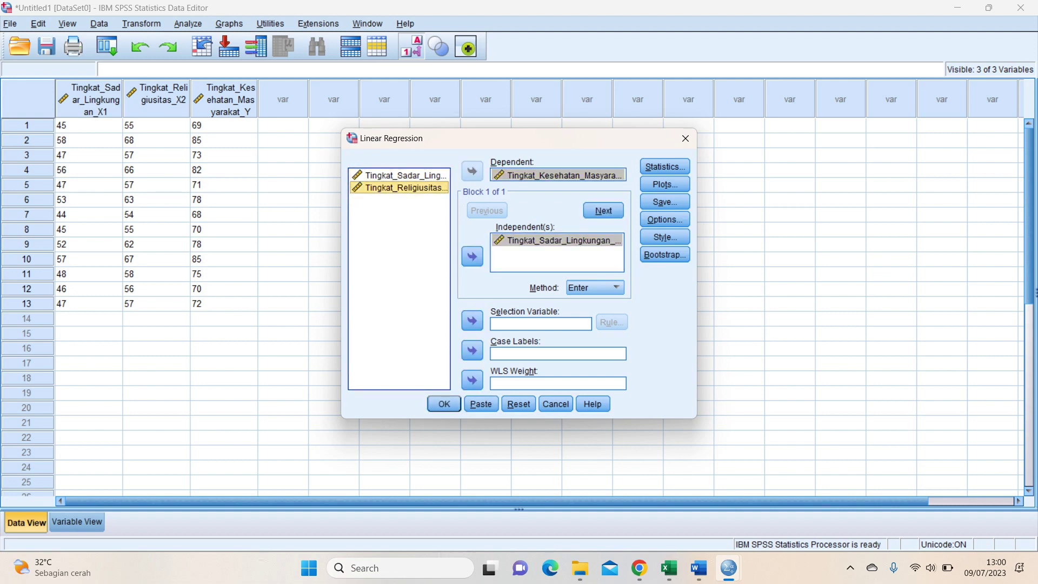
click(472, 257)
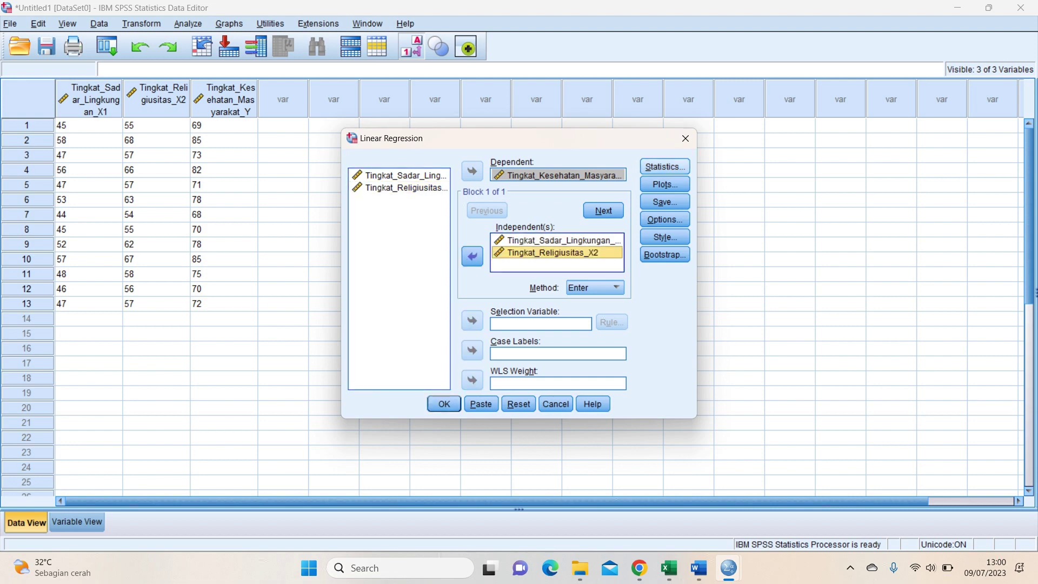
- Add R squared change, Descriptives, Part and partial correlations and Collinearity diagnostics to the regression statistics
click(665, 166)
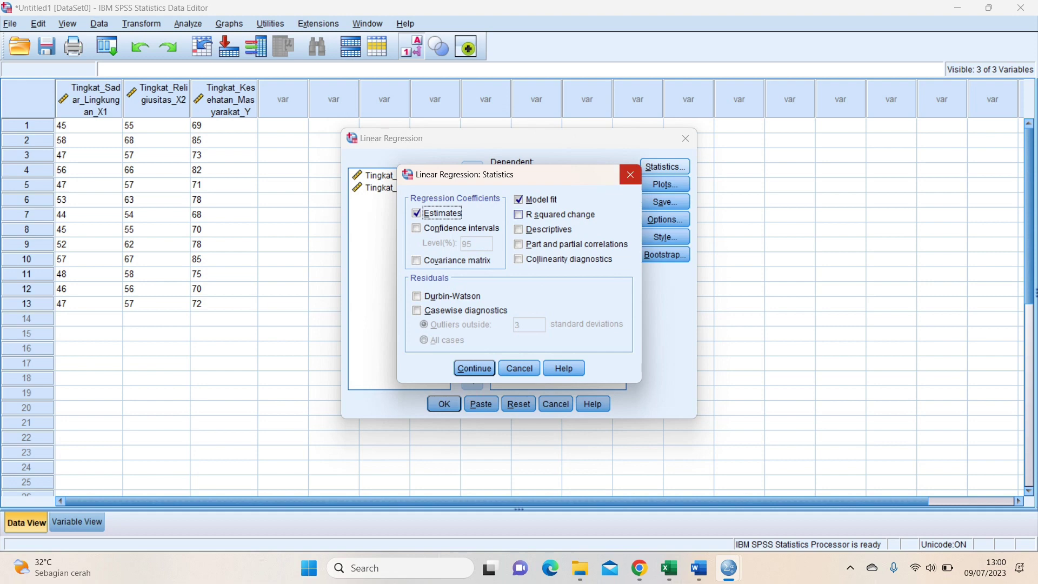
click(518, 215)
click(519, 229)
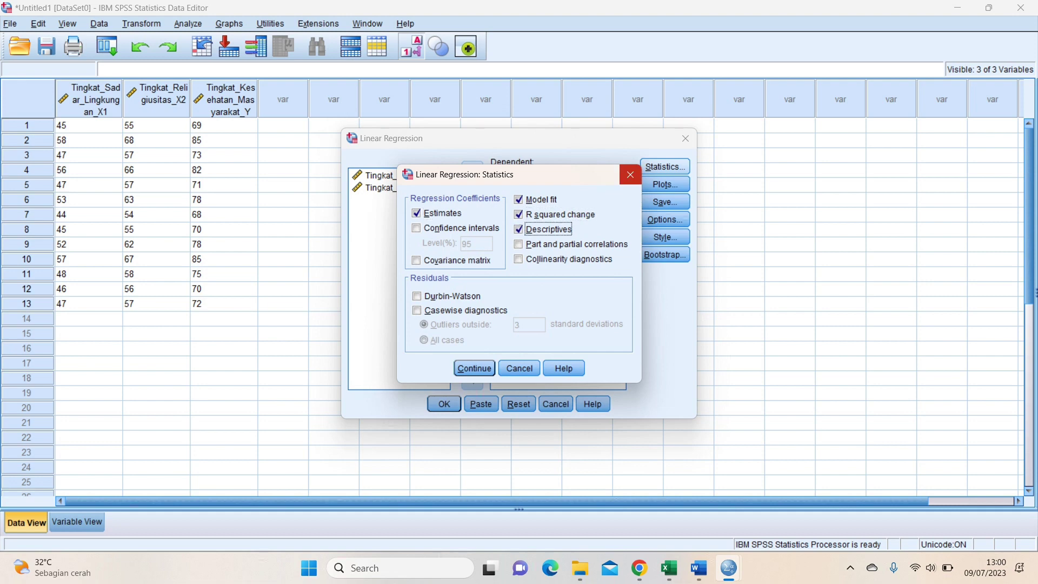
click(519, 244)
click(519, 259)
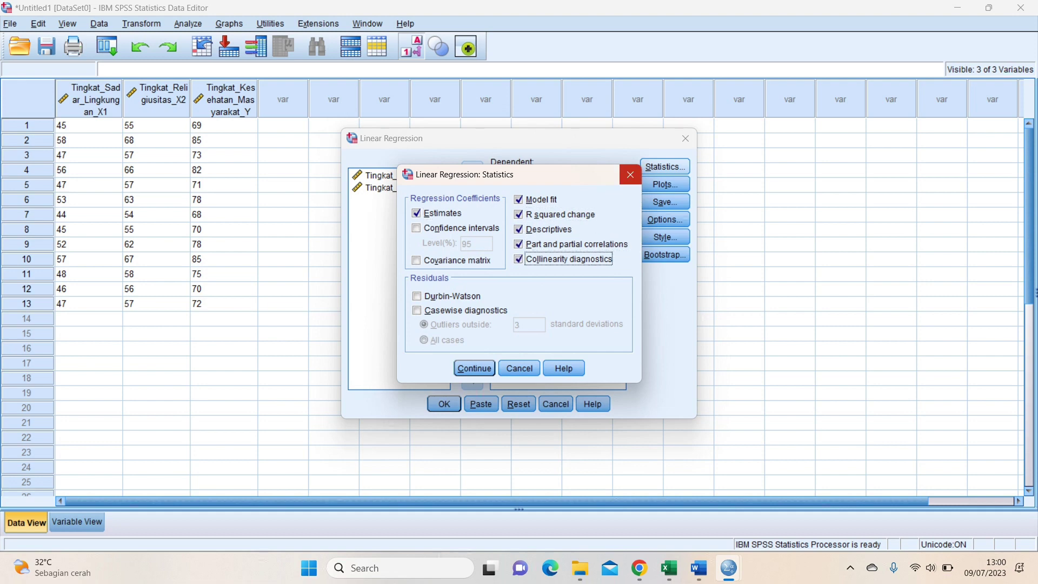
click(474, 368)
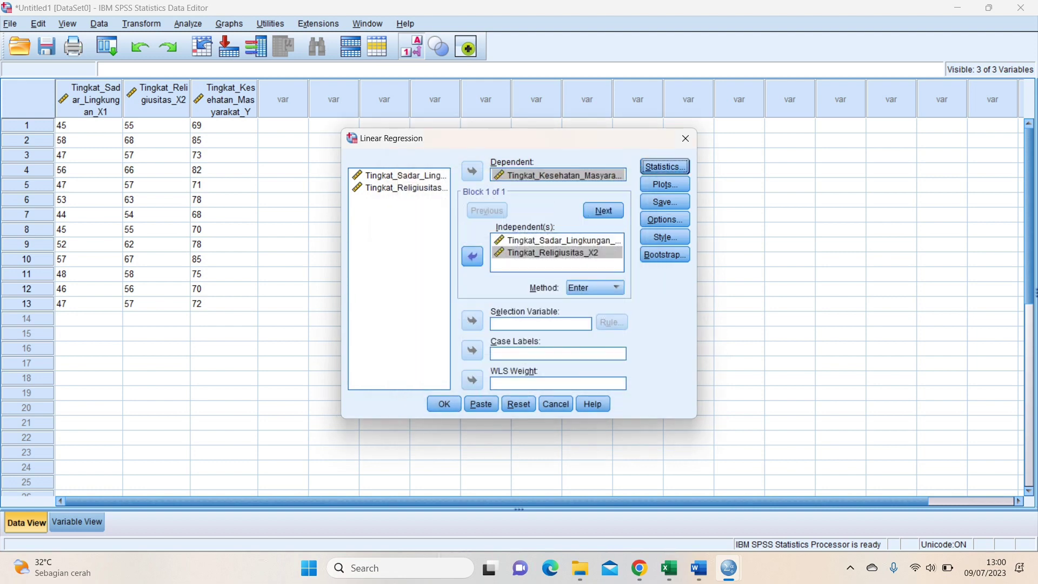
- Include a histogram of the standardized residuals in the regression plots
click(665, 184)
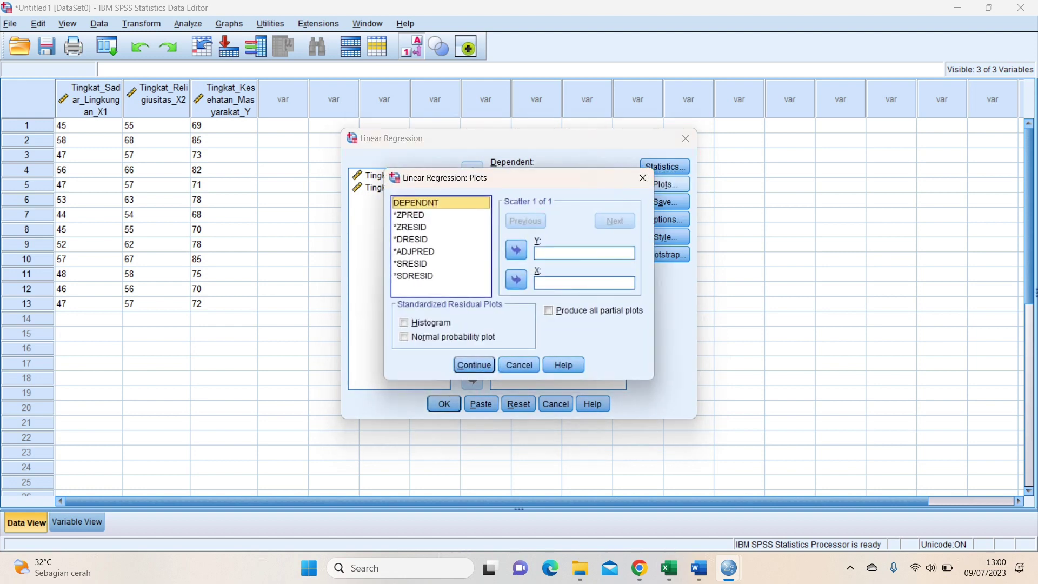
click(404, 323)
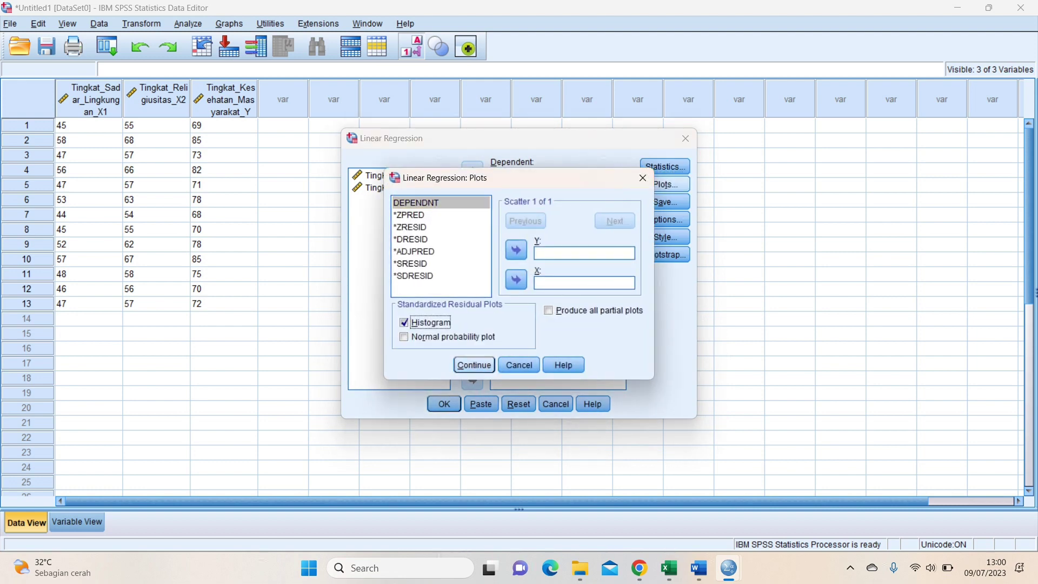
click(475, 365)
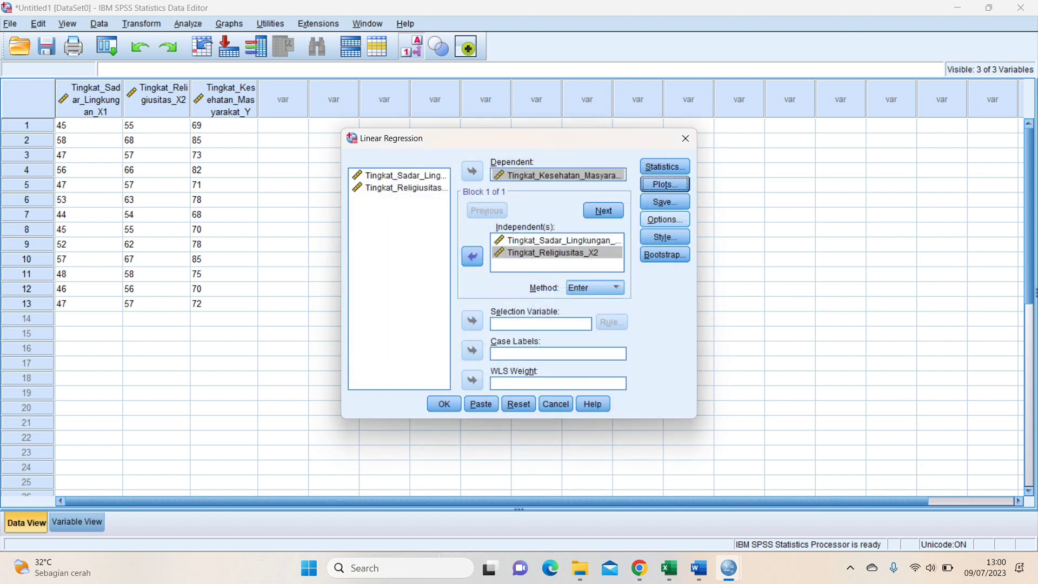
- Accept the default regression options, with probability of F at .05 entry and .10 removal, and run the analysis
click(665, 219)
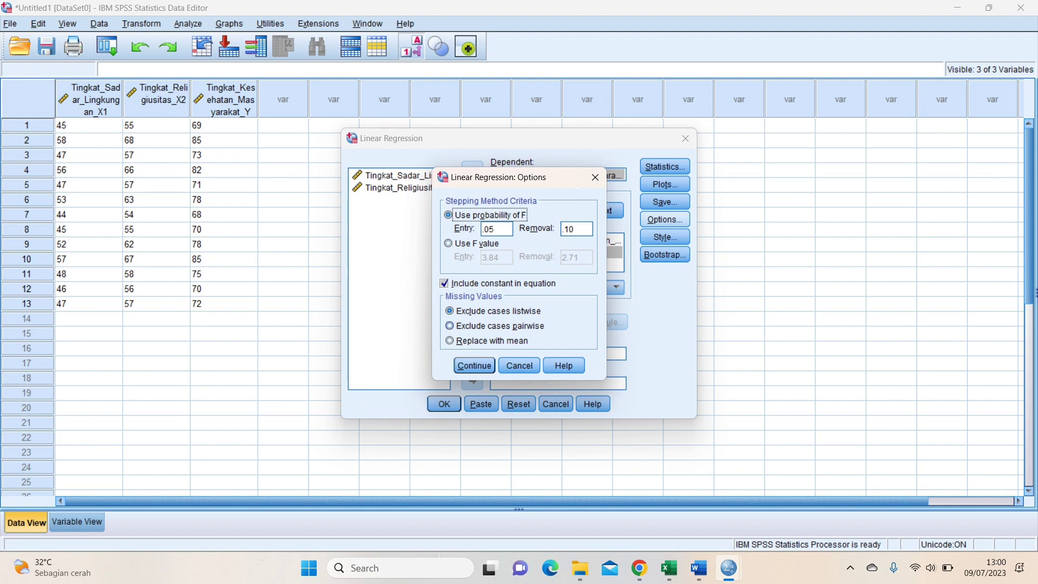
click(474, 366)
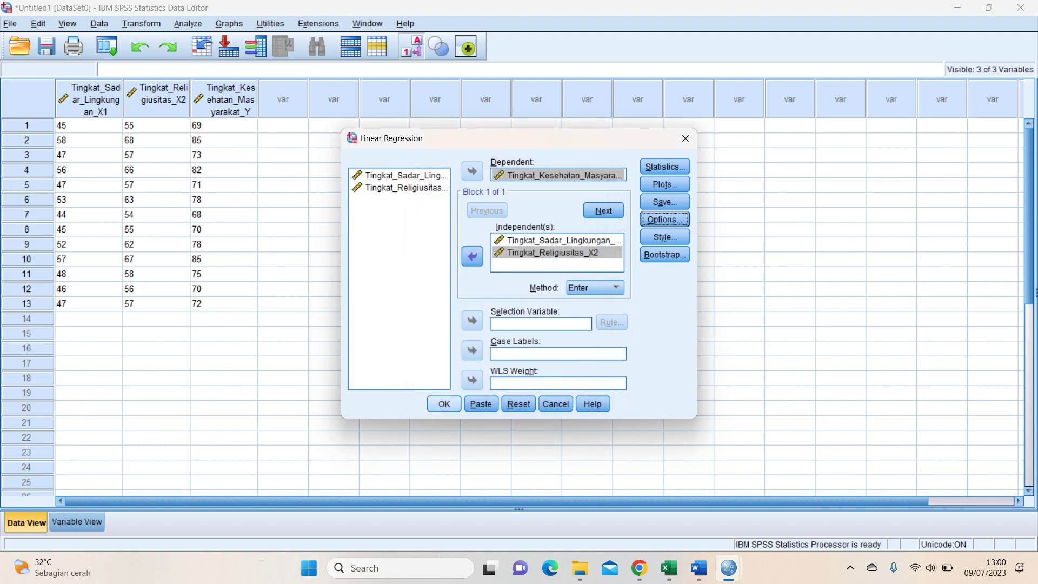
click(444, 404)
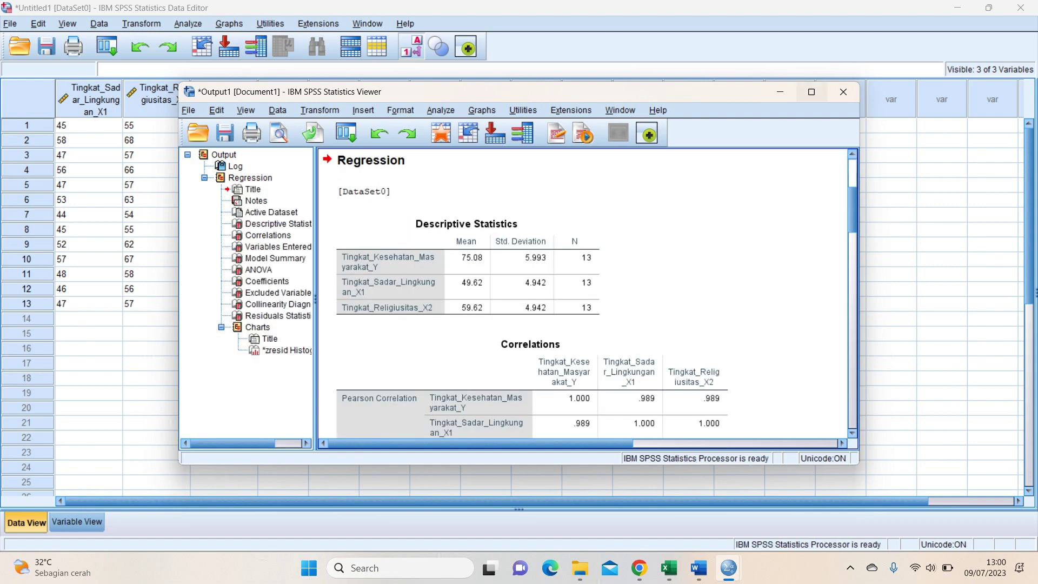
- Maximize the output viewer and examine the regression results, from the descriptive statistics through the coefficients to the residual histogram
click(811, 92)
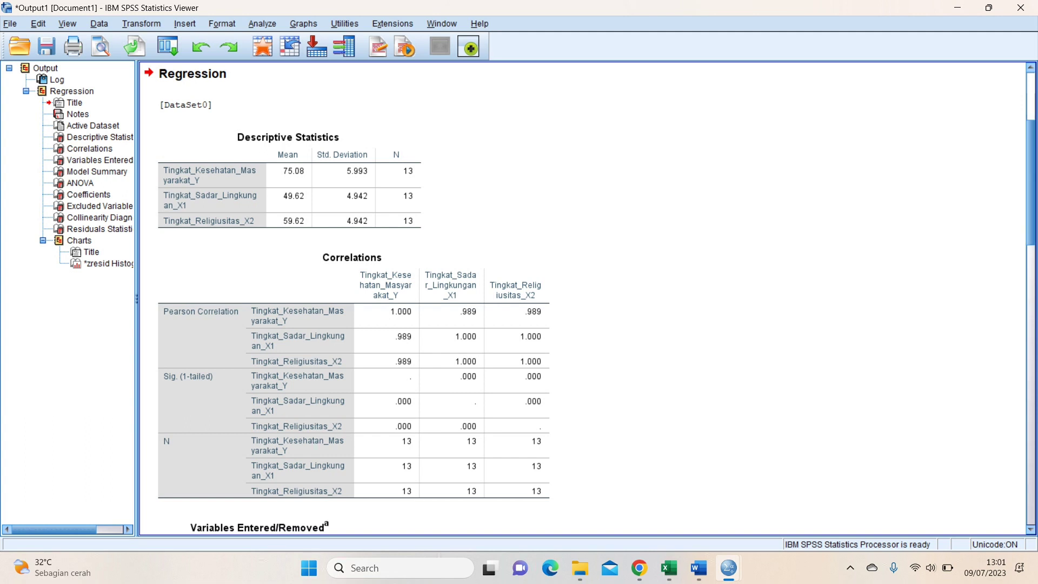
scroll(597, 299, down, 10)
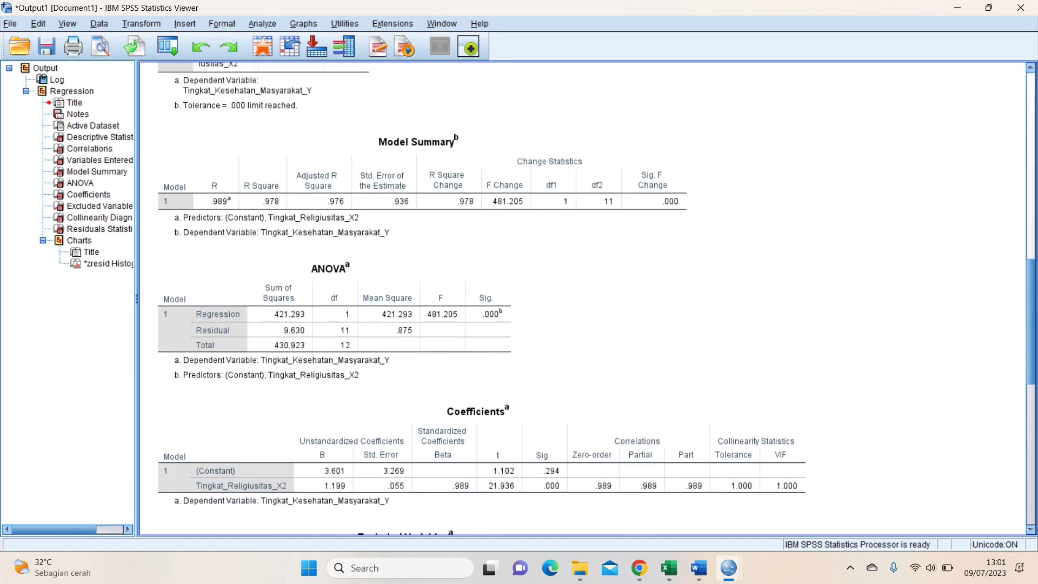
scroll(583, 299, down, 1)
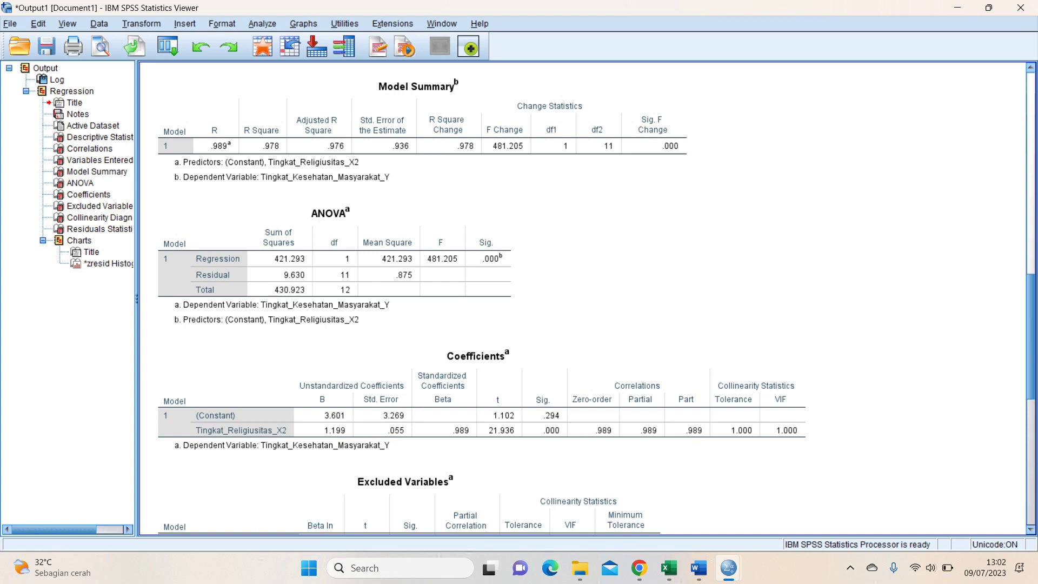
scroll(595, 297, down, 12)
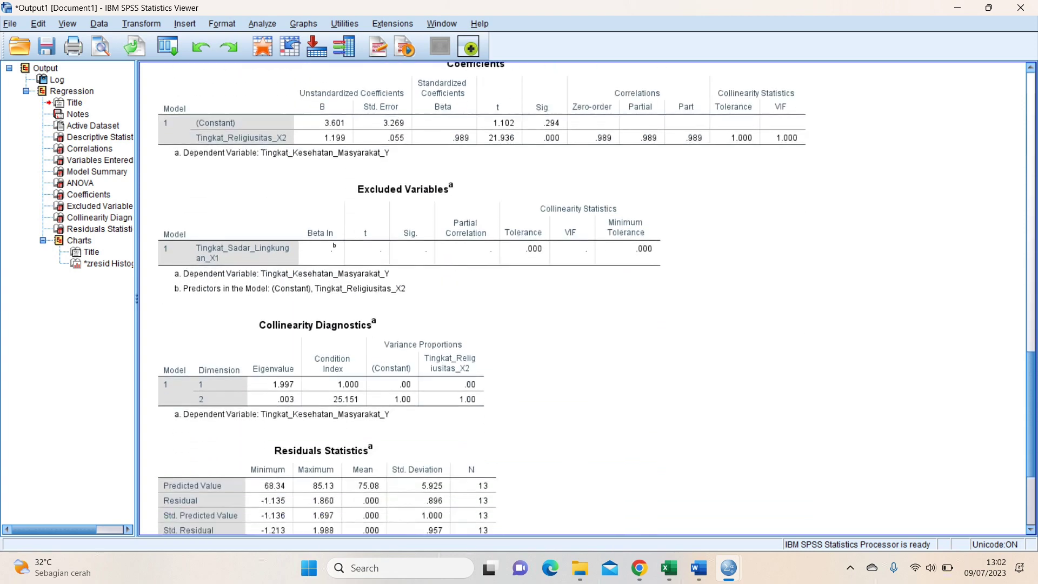
scroll(595, 297, down, 3)
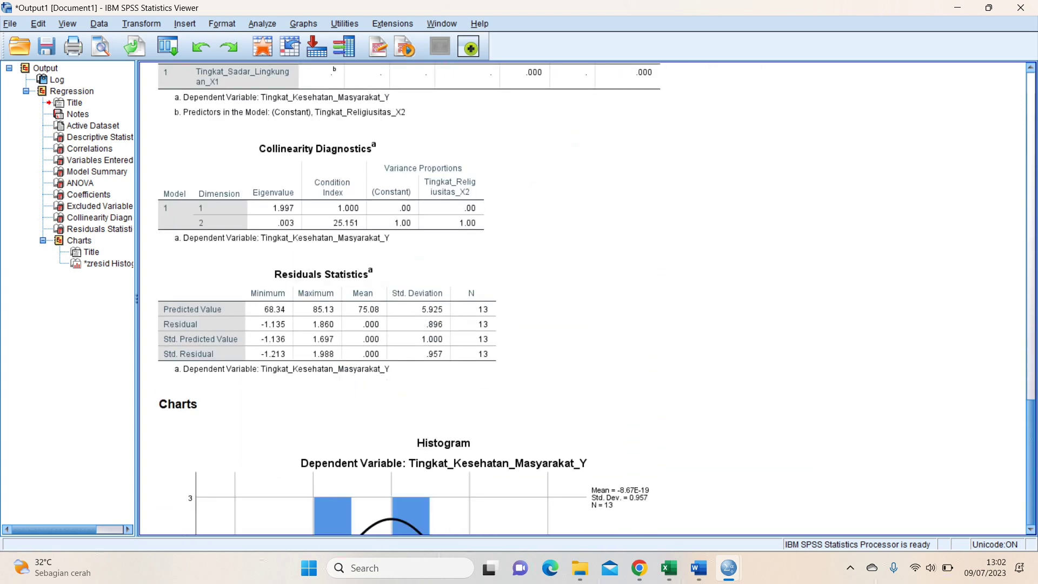
scroll(595, 297, down, 8)
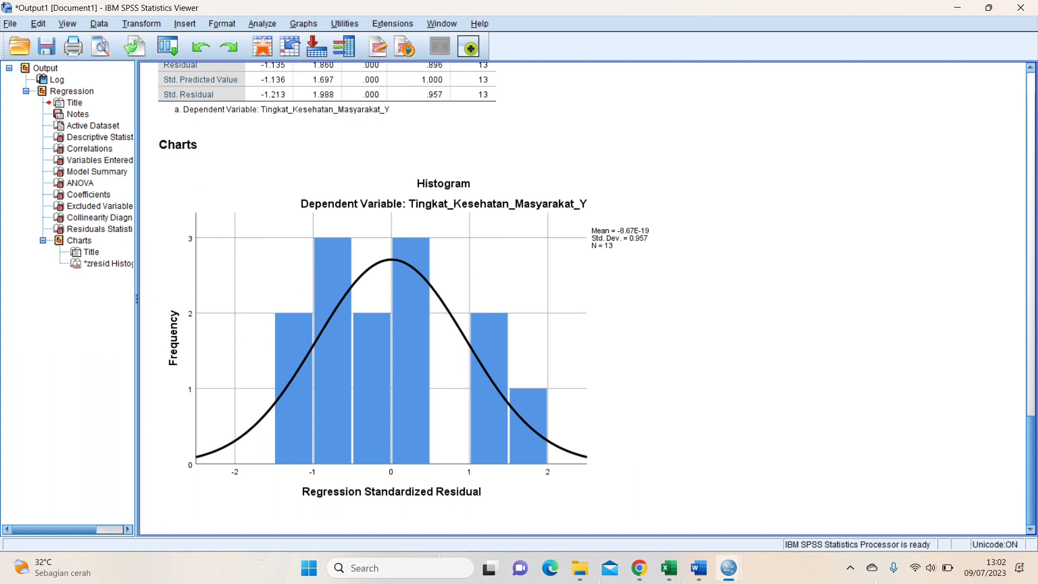